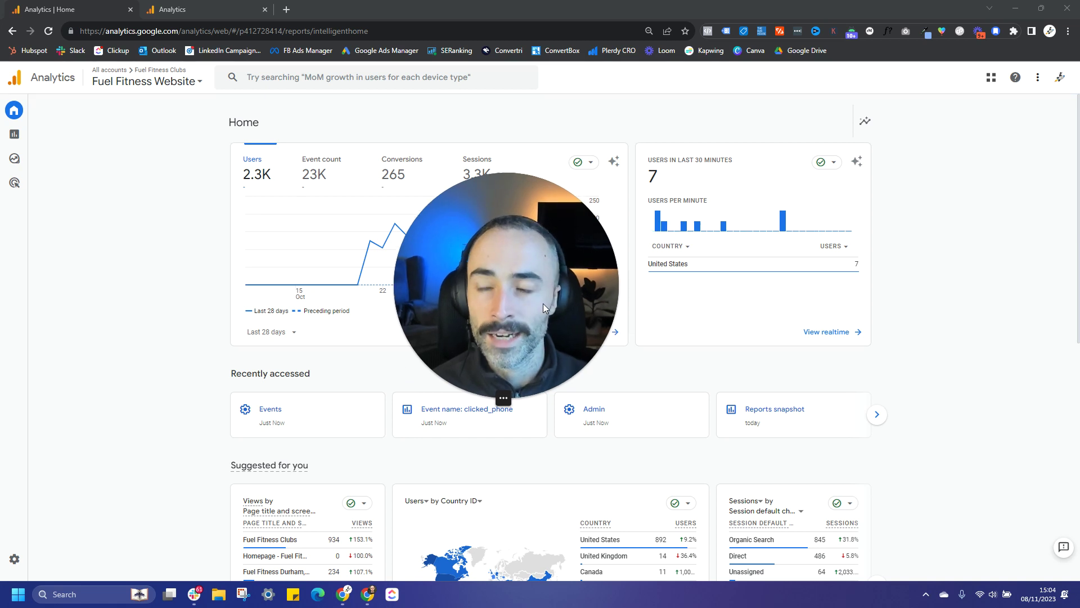
# Step: Go to Admin > Events for Fuel Fitness Website and start a new custom event
pyautogui.moveTo(475, 334); pyautogui.dragTo(251, 529)
pyautogui.click(109, 563)
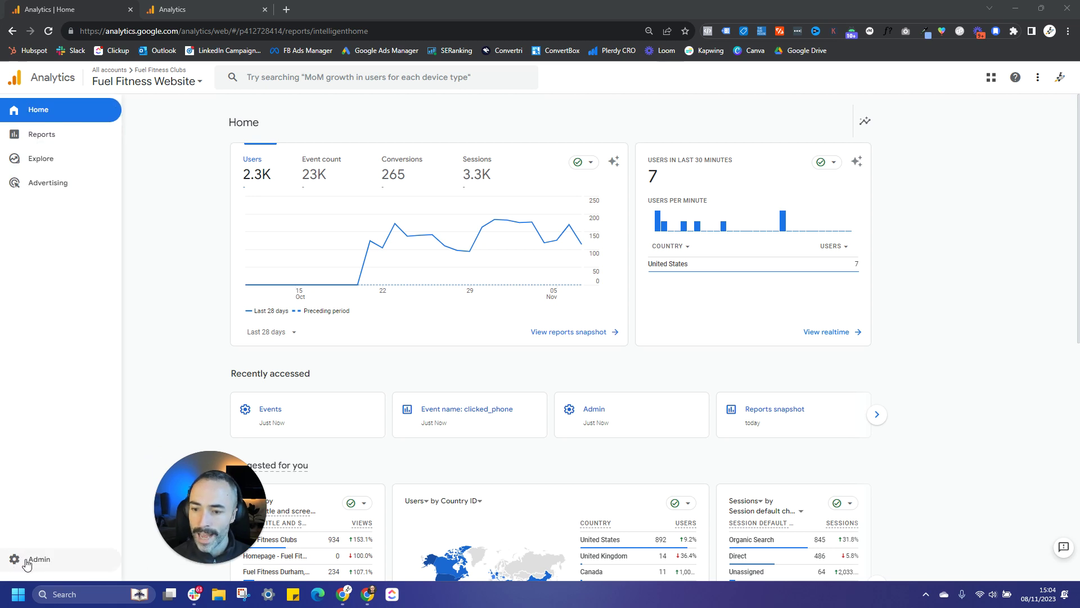
pyautogui.click(26, 563)
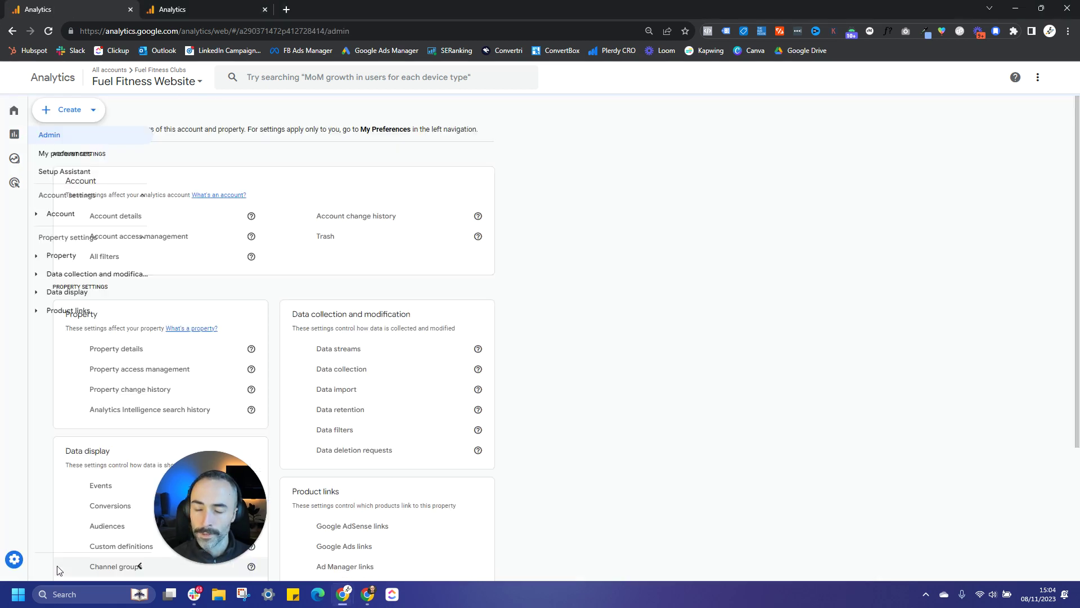
pyautogui.scroll(-3, 250, 467)
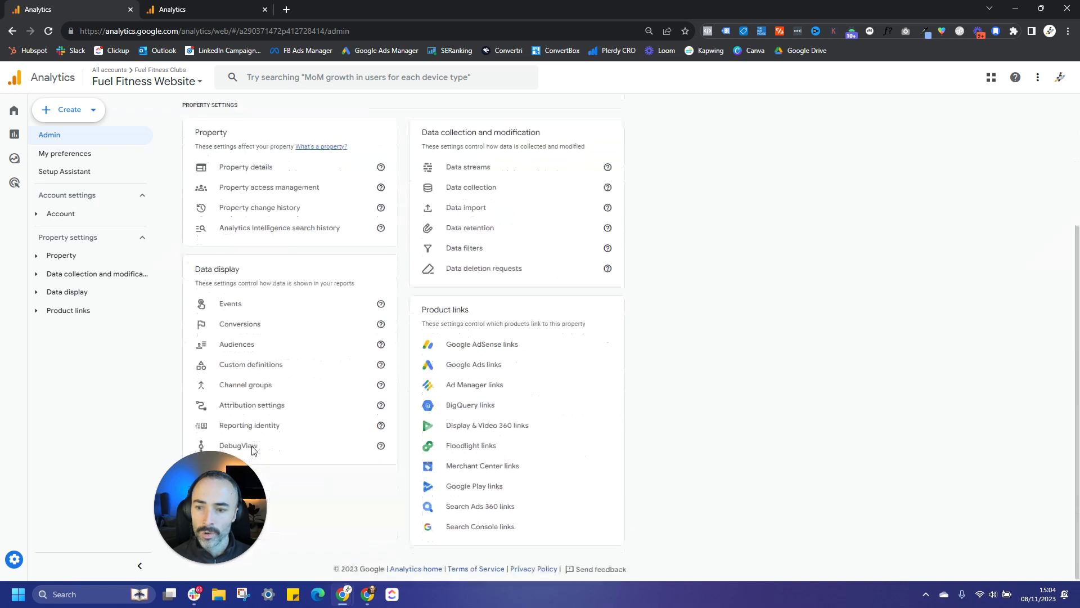
pyautogui.click(230, 304)
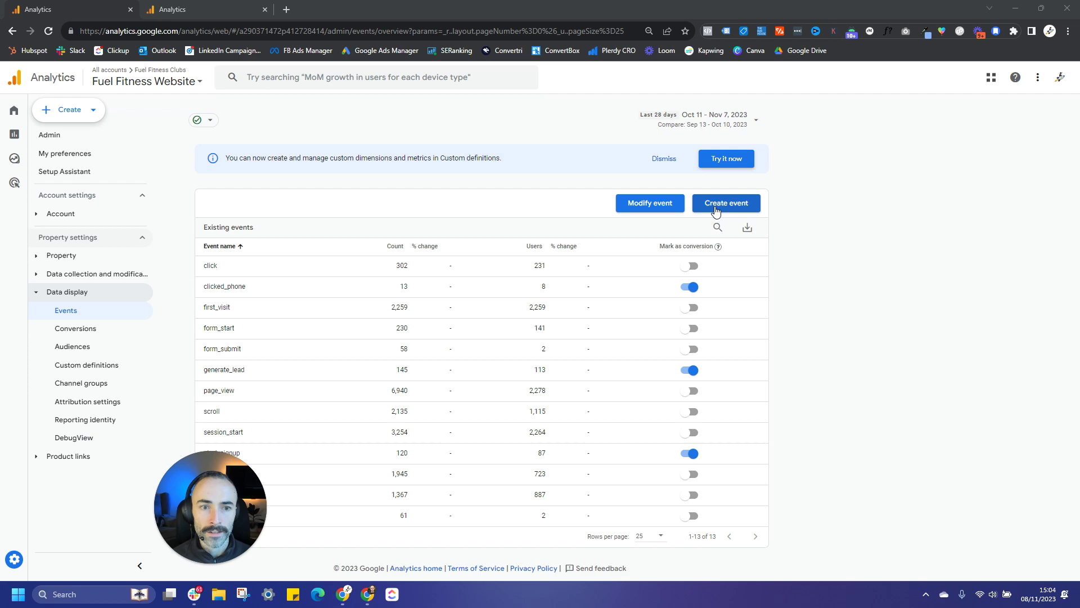
pyautogui.click(716, 210)
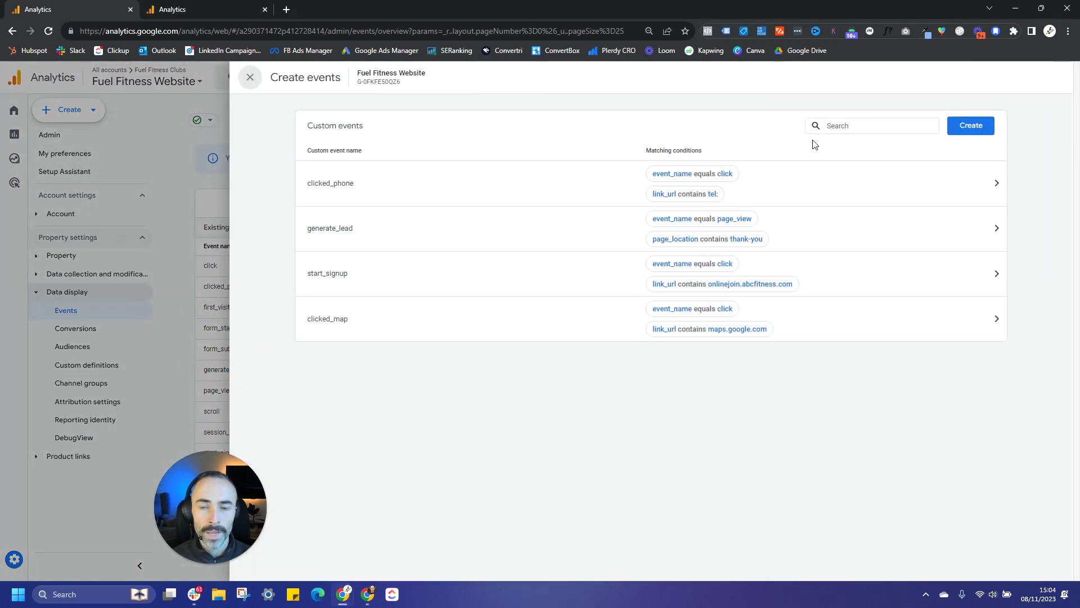
pyautogui.click(964, 130)
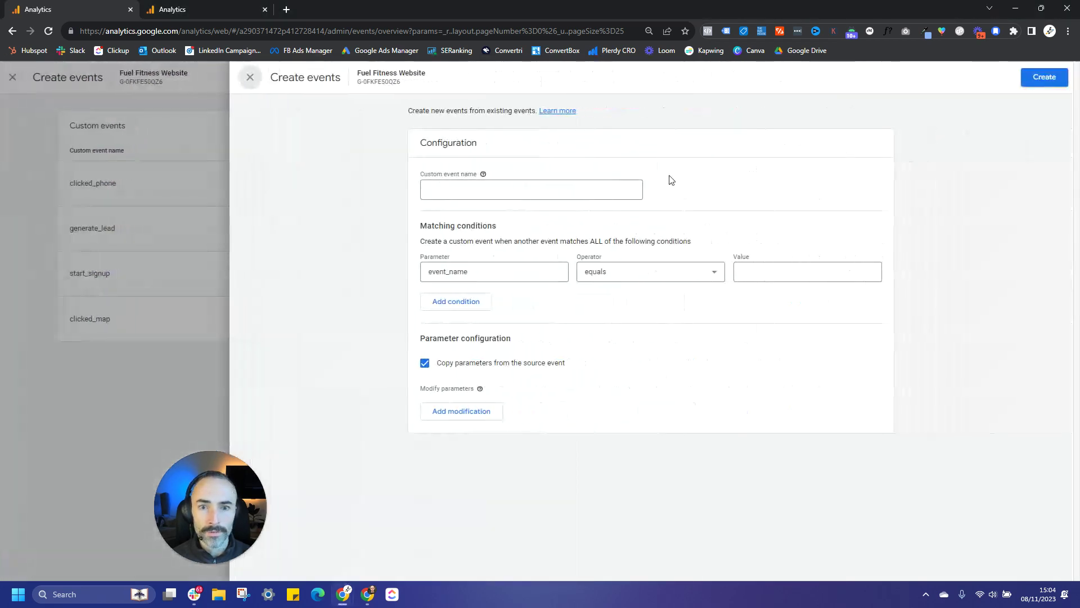
# Step: Enter clicked_phone_link as the custom event name
pyautogui.click(552, 195)
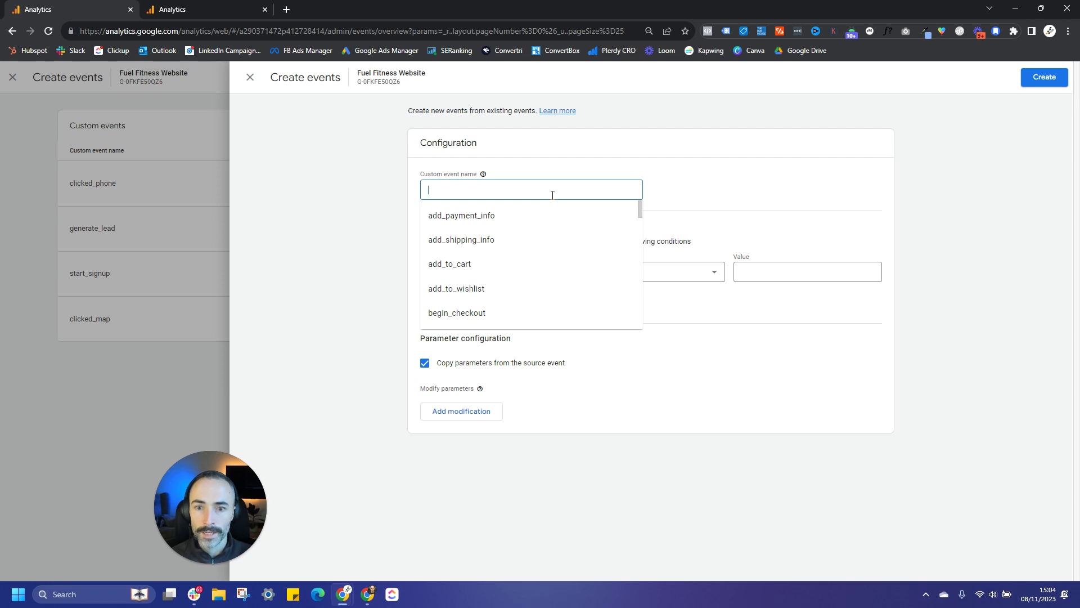
pyautogui.write('click')
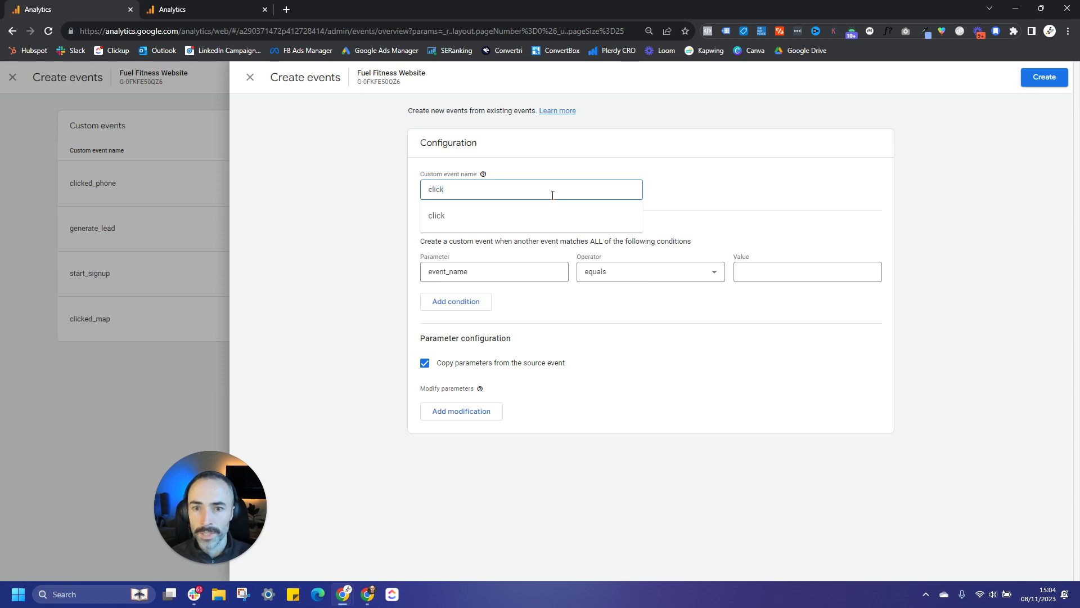
pyautogui.write('ed_phone_link')
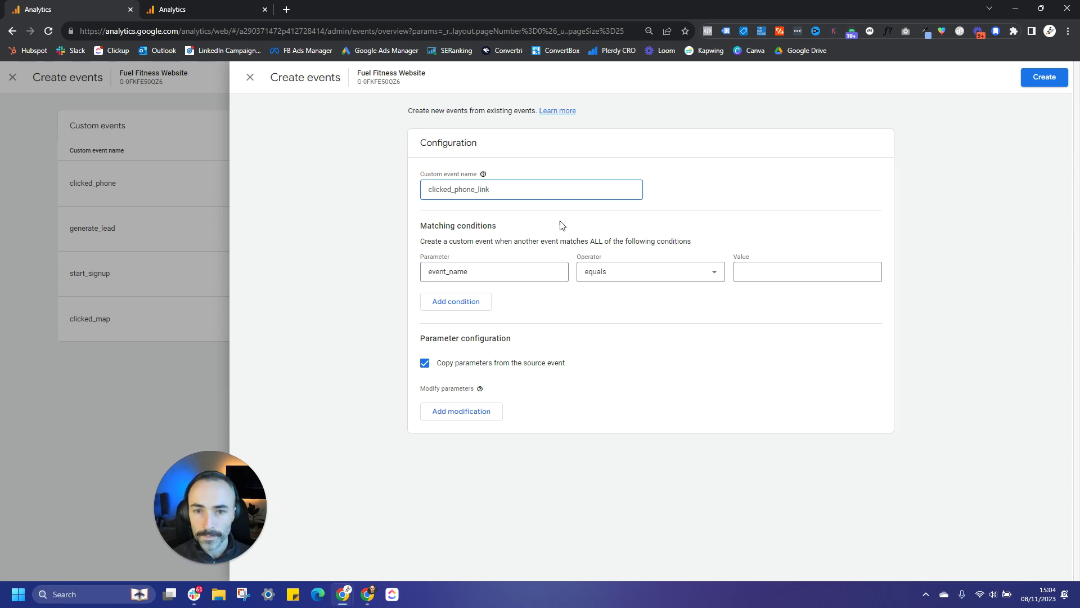
pyautogui.click(562, 226)
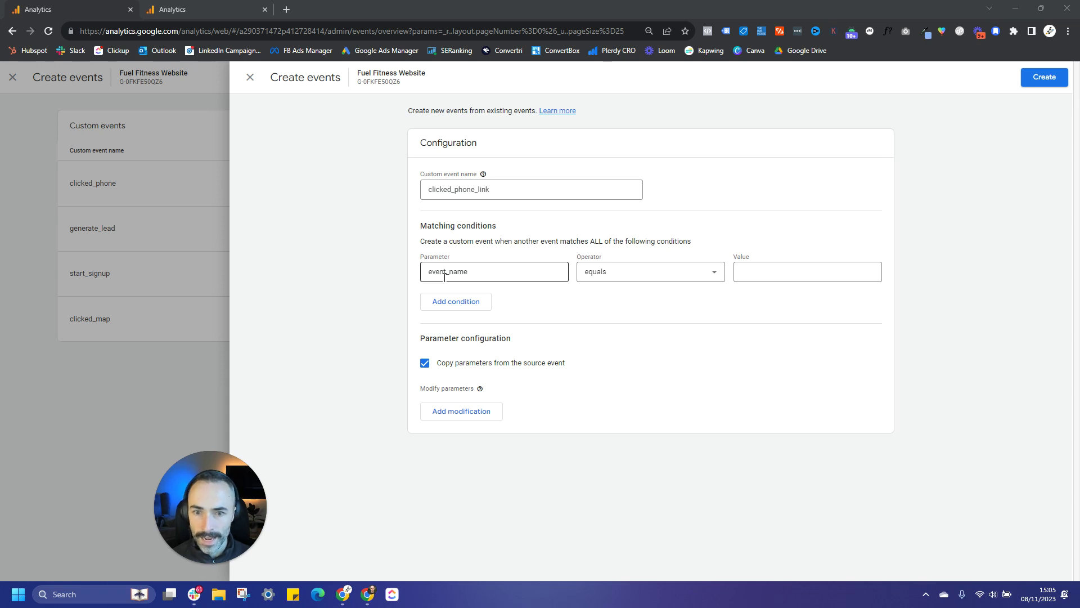
# Step: Add a second matching condition using the link_url parameter
pyautogui.click(784, 274)
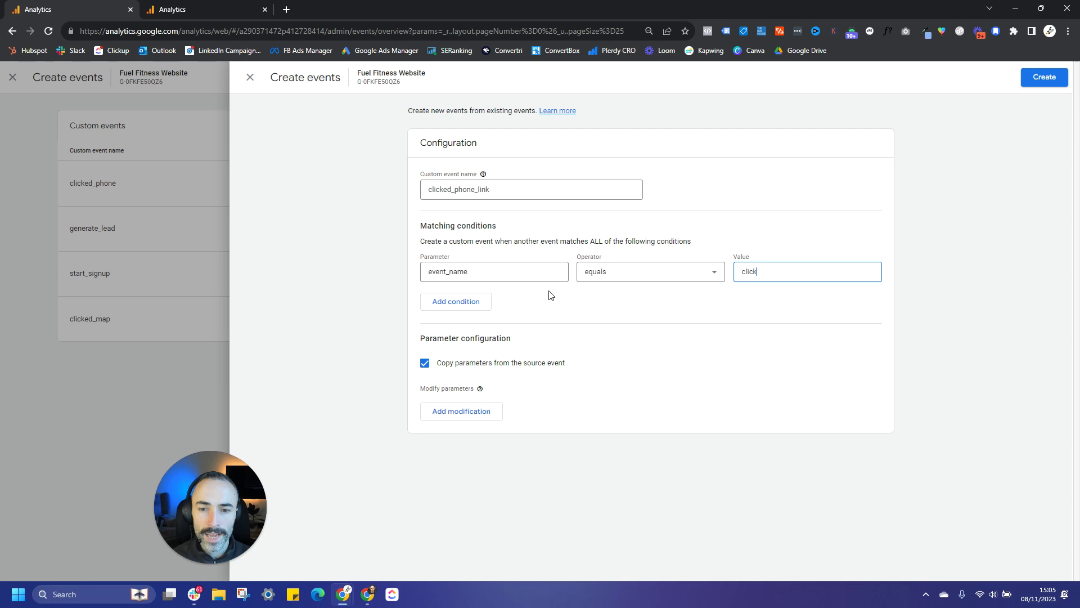
pyautogui.click(450, 304)
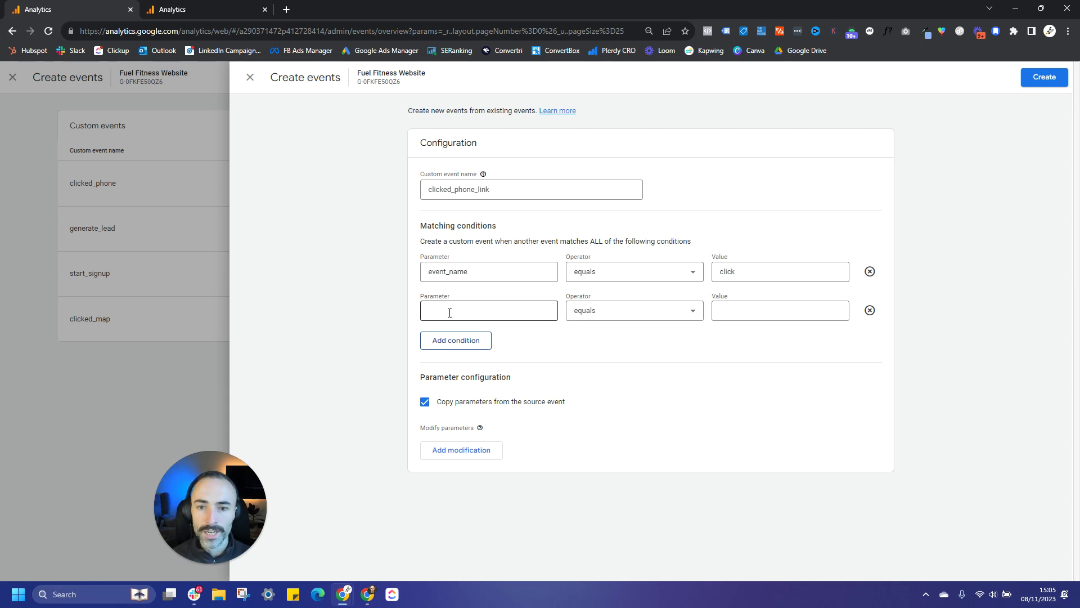
pyautogui.click(453, 312)
pyautogui.write('l')
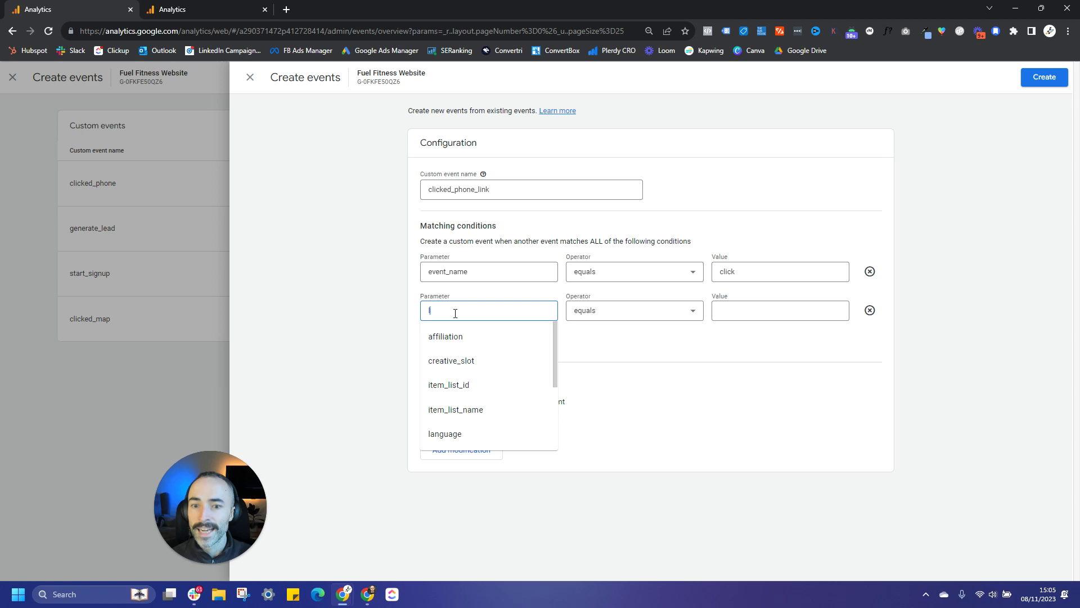
pyautogui.write('ink')
pyautogui.press('BackSpace')
pyautogui.press('BackSpace')
pyautogui.press('BackSpace')
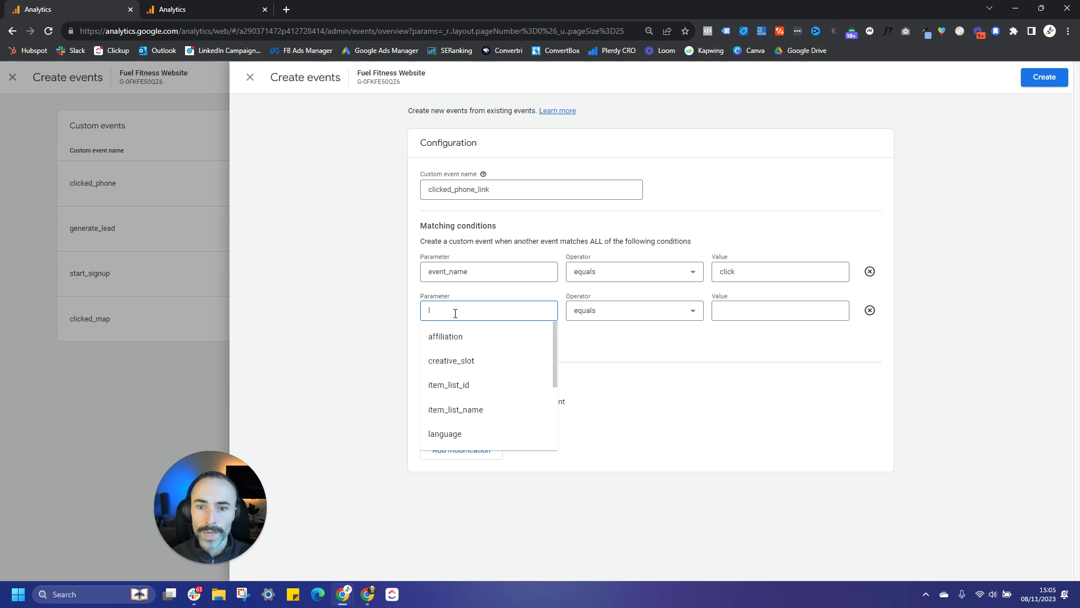
pyautogui.write('ink_url')
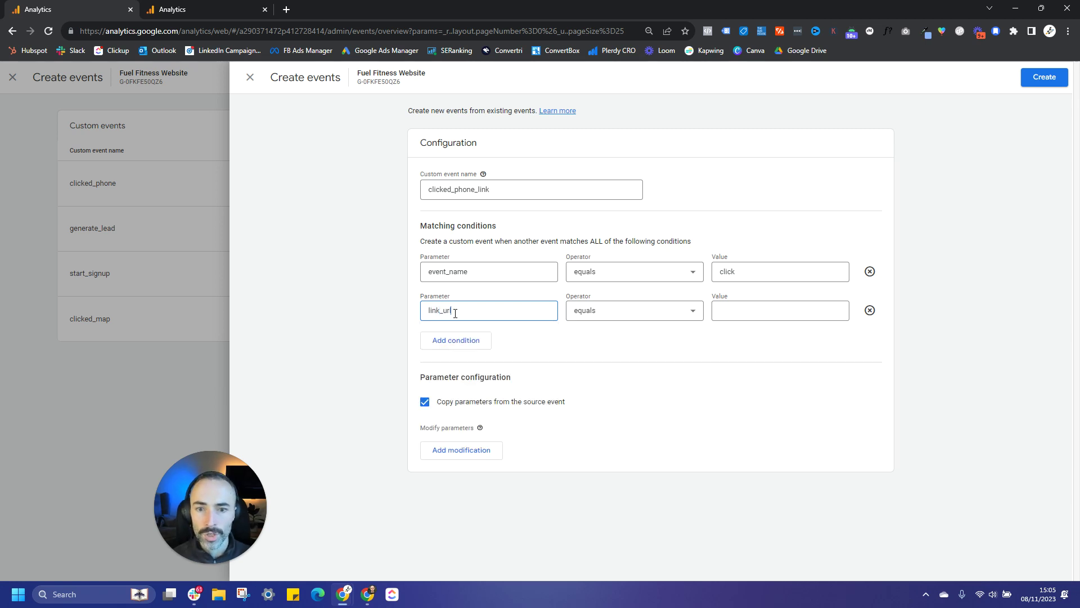
# Step: Make the second condition read link_url contains tel:
pyautogui.click(613, 314)
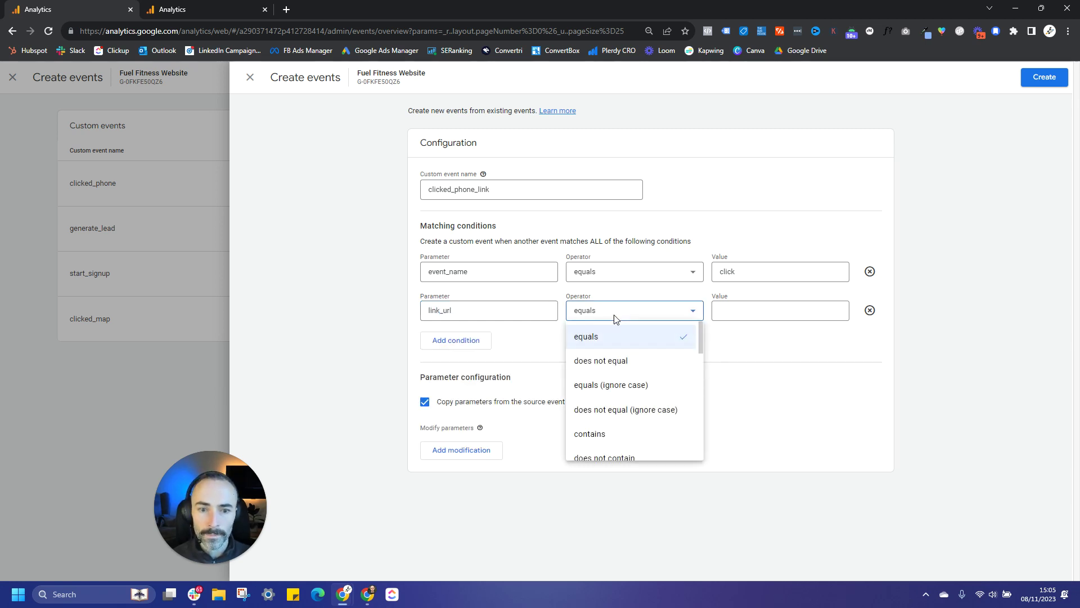
pyautogui.click(610, 437)
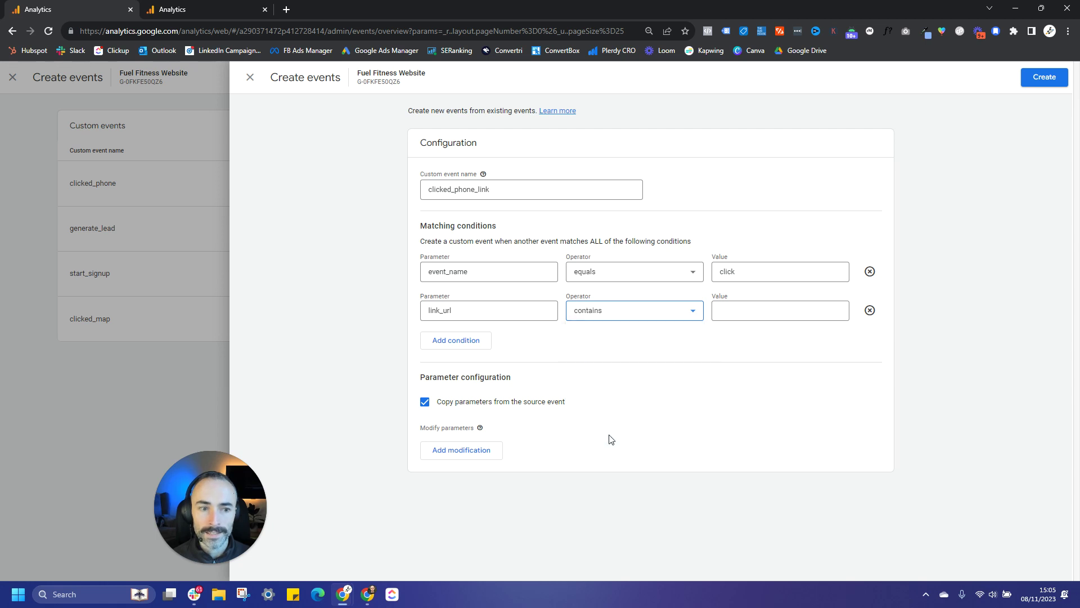
pyautogui.click(744, 316)
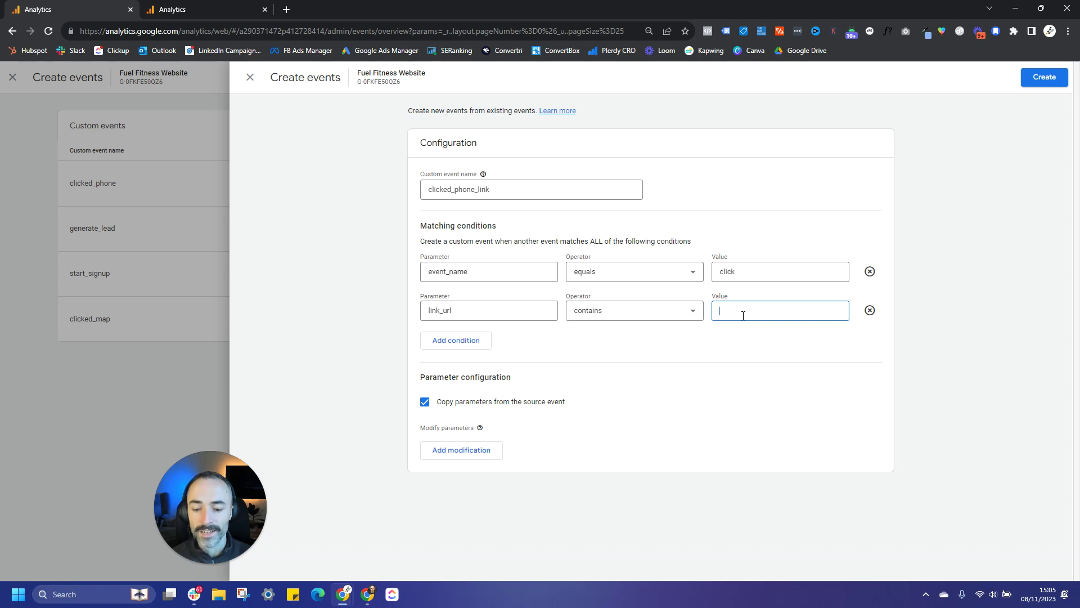
pyautogui.write('tel:')
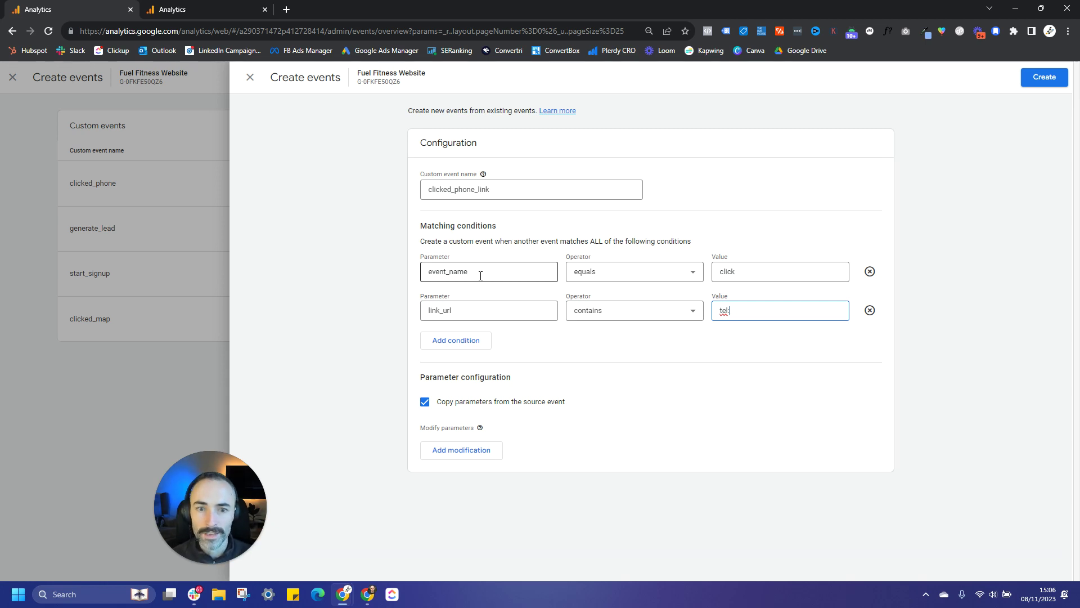
# Step: Replace the first condition's value click with page_view
pyautogui.click(480, 276)
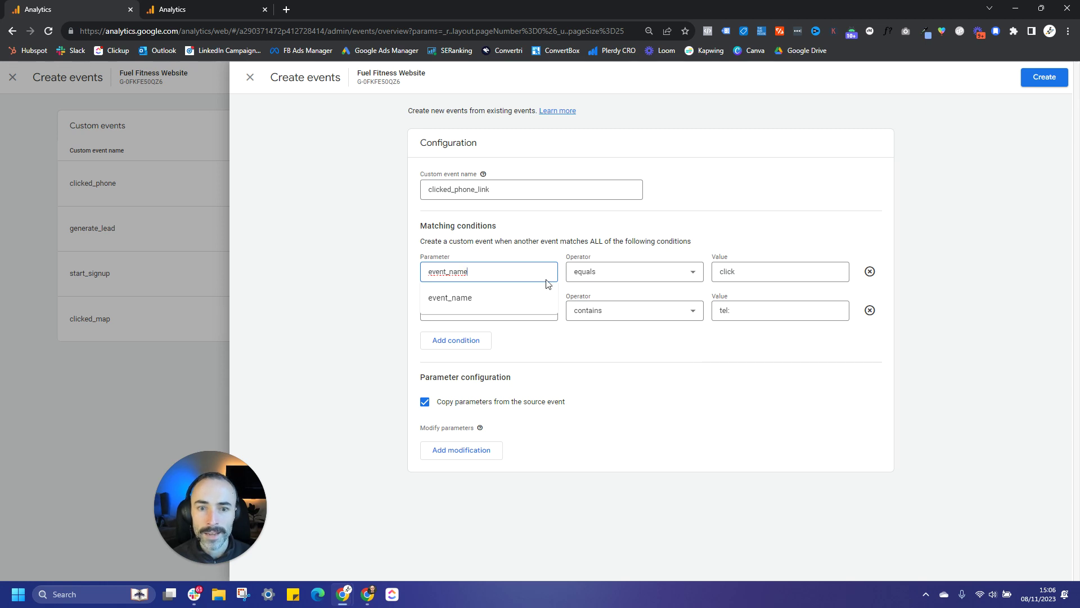
pyautogui.doubleClick(745, 274)
pyautogui.write('p')
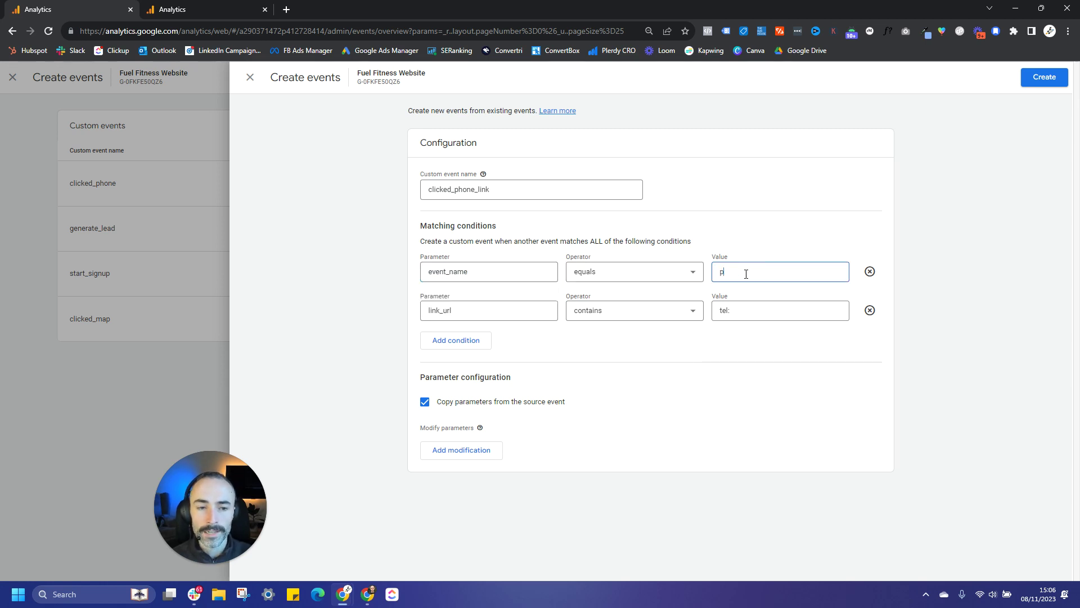
pyautogui.write('age_view')
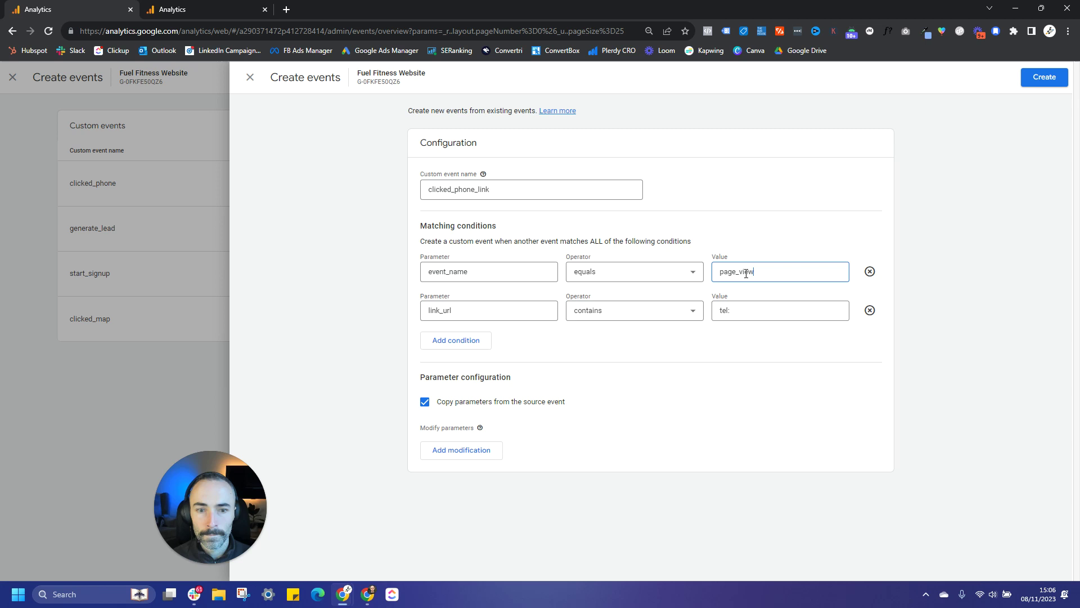
# Step: Change the second condition to page_location contains thank-you
pyautogui.doubleClick(464, 310)
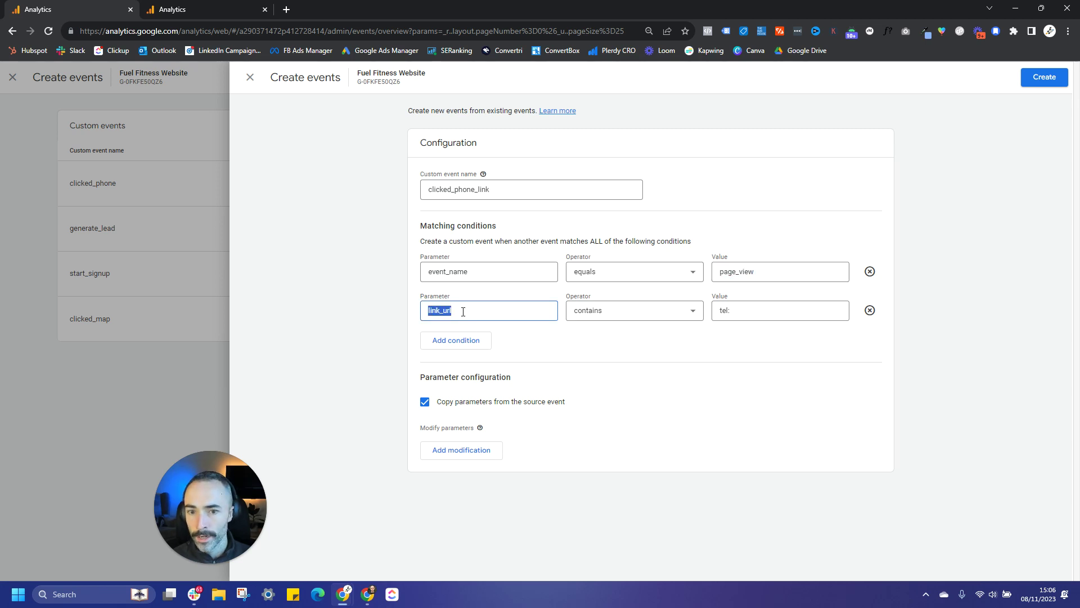
pyautogui.write('page')
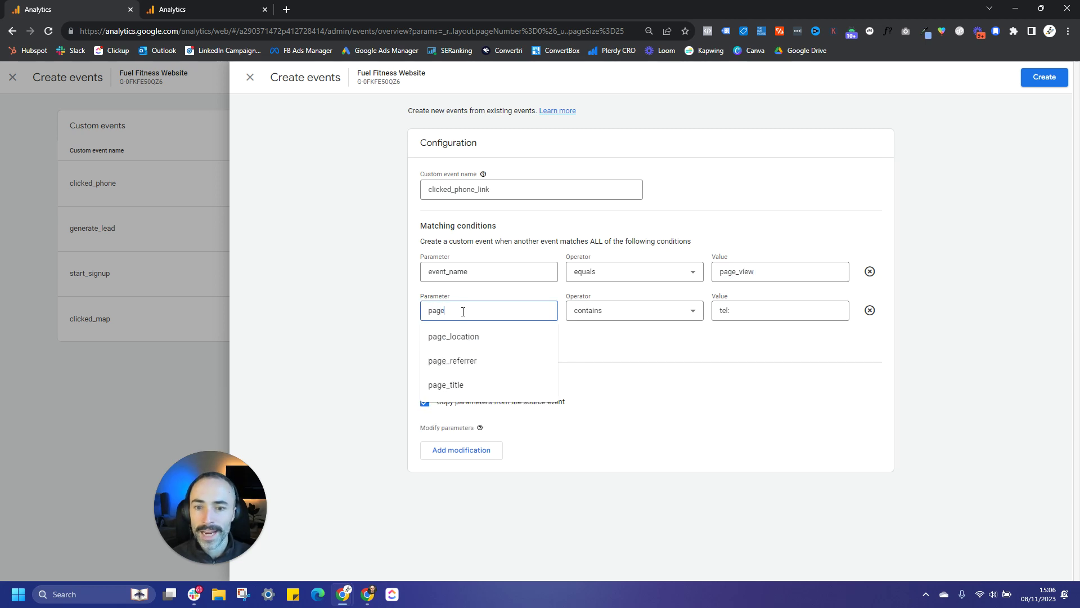
pyautogui.click(464, 342)
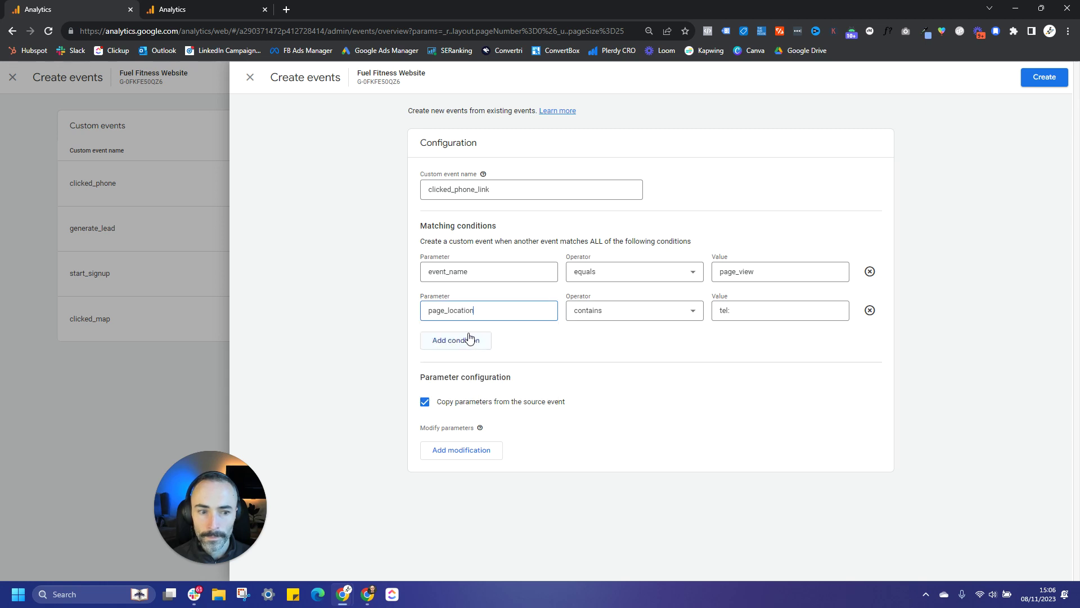
pyautogui.click(744, 310)
pyautogui.hotkey('ctrl', 'a')
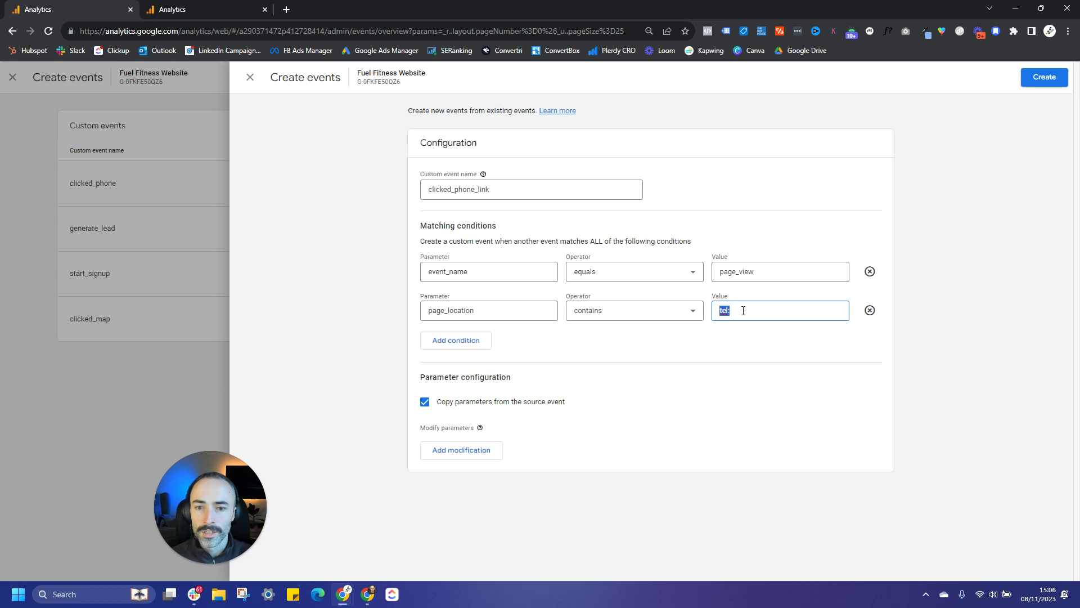
pyautogui.write('thank-you')
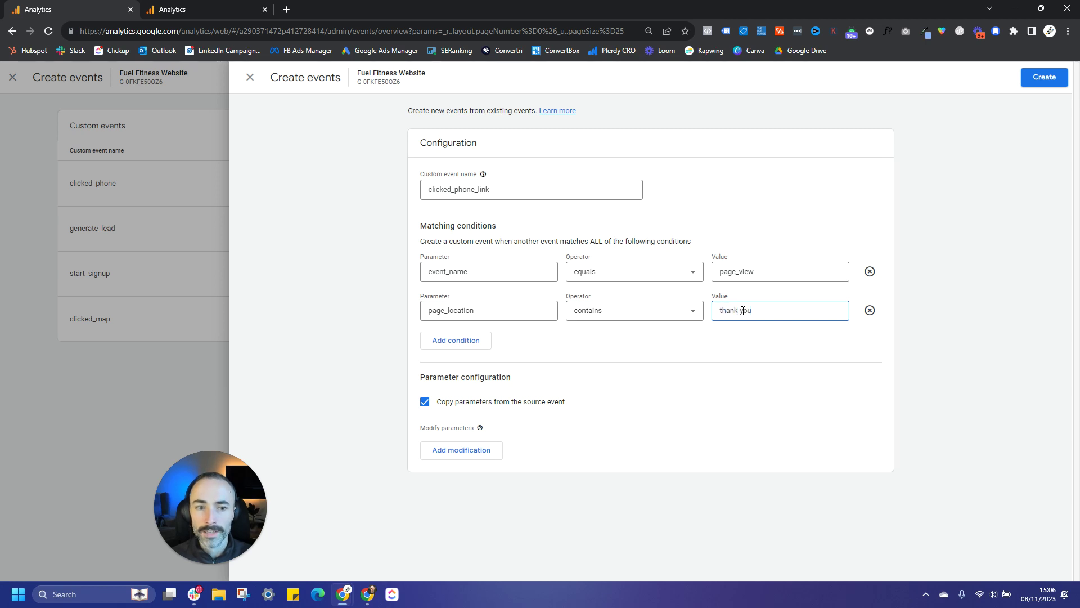
pyautogui.click(598, 318)
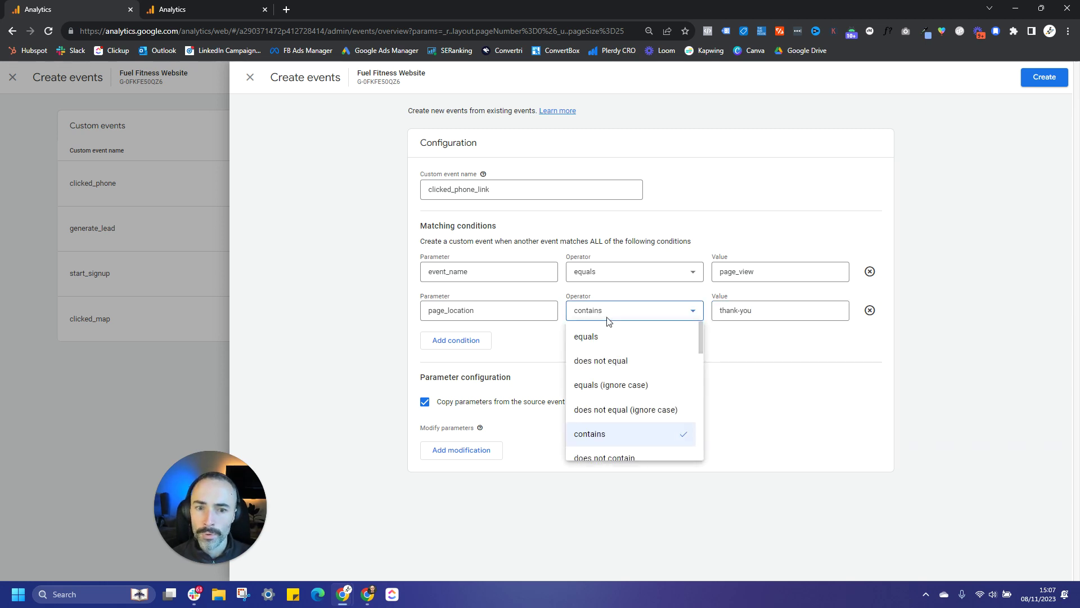
pyautogui.click(608, 319)
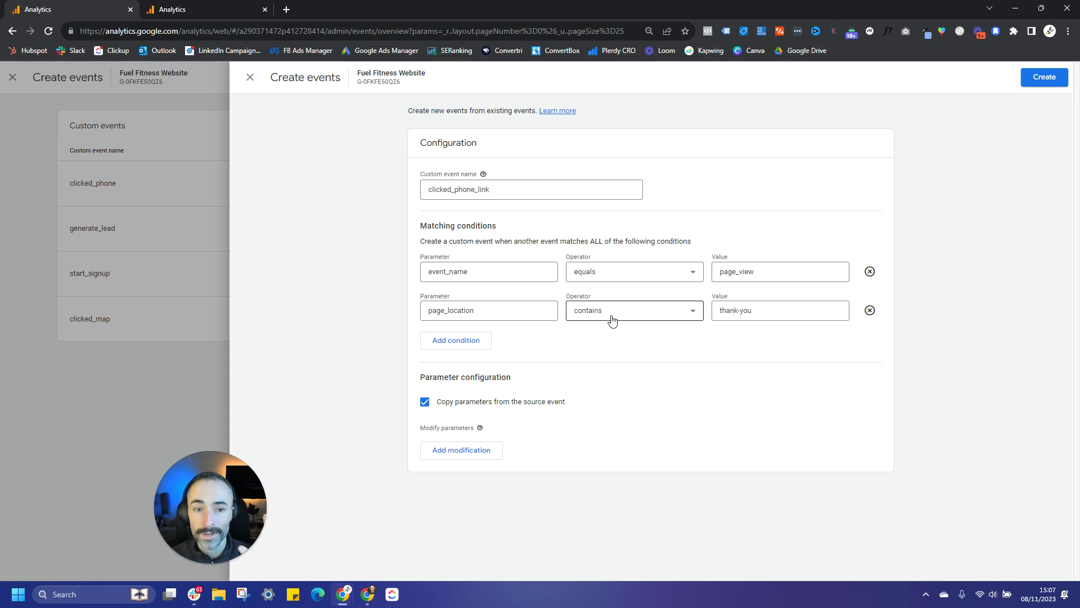
pyautogui.click(746, 305)
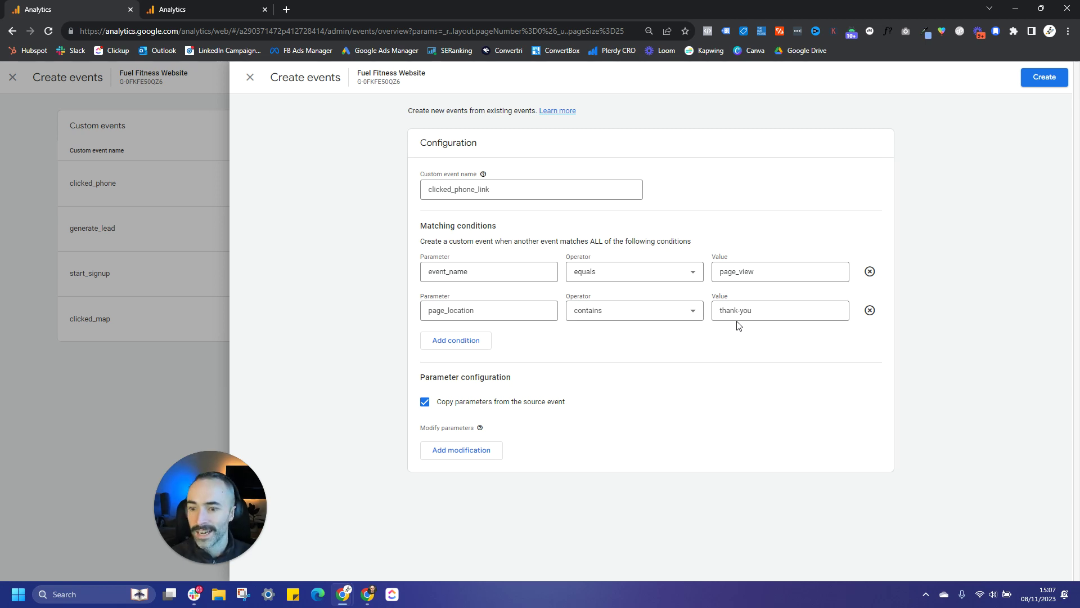
pyautogui.click(760, 313)
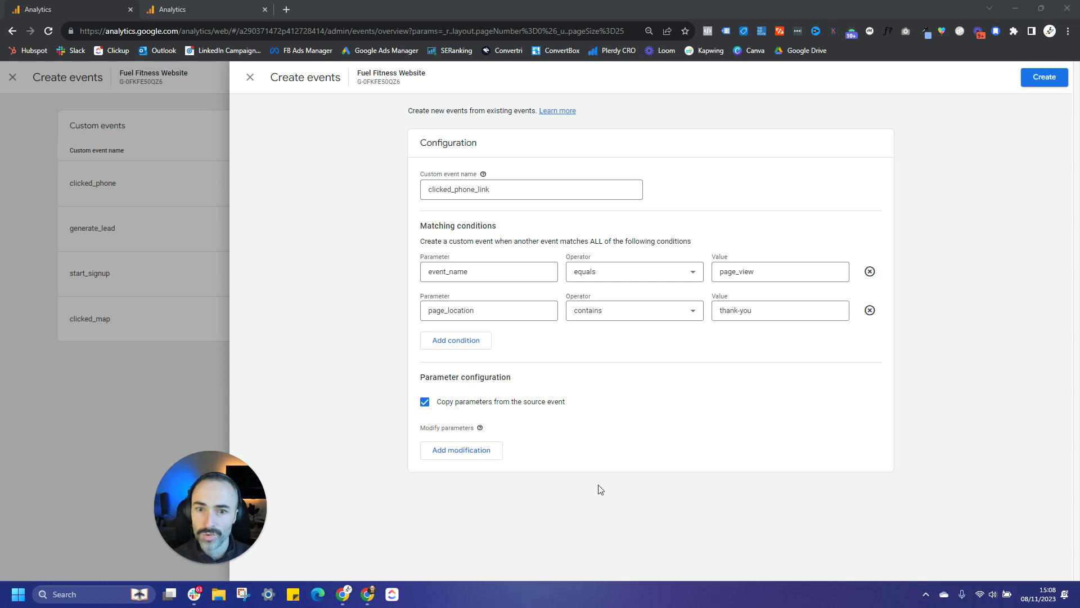
# Step: Switch to the other Analytics tab showing the Events overview with 13 existing events
pyautogui.click(195, 14)
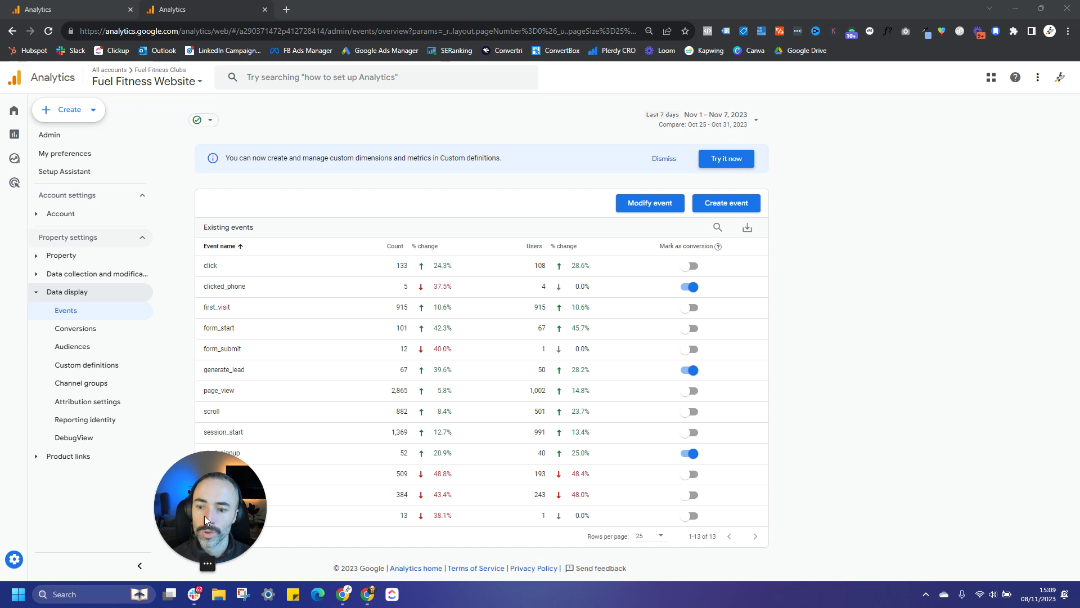
pyautogui.moveTo(205, 523)
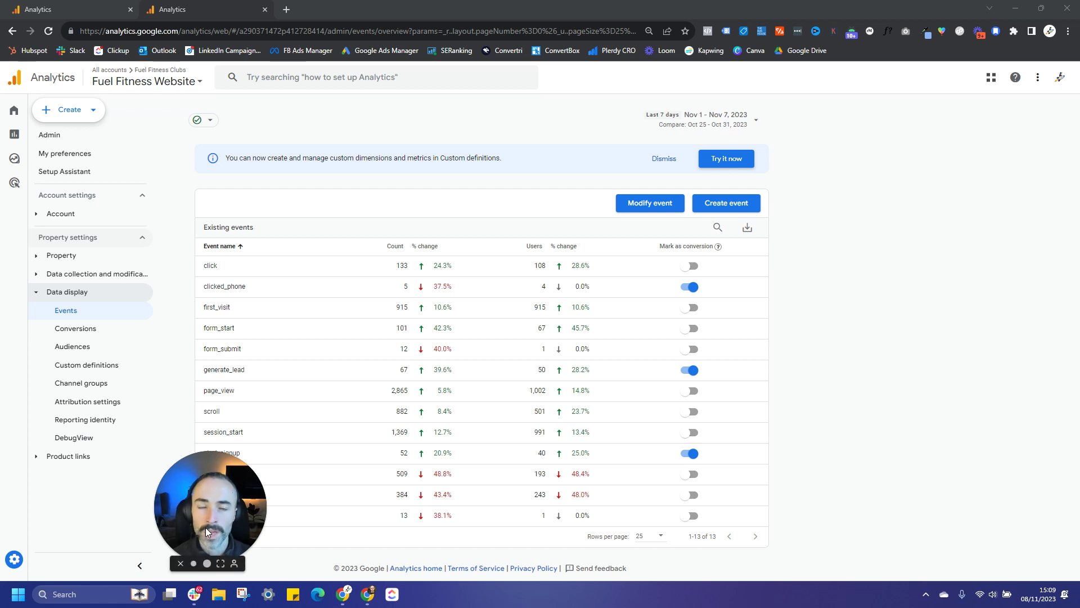